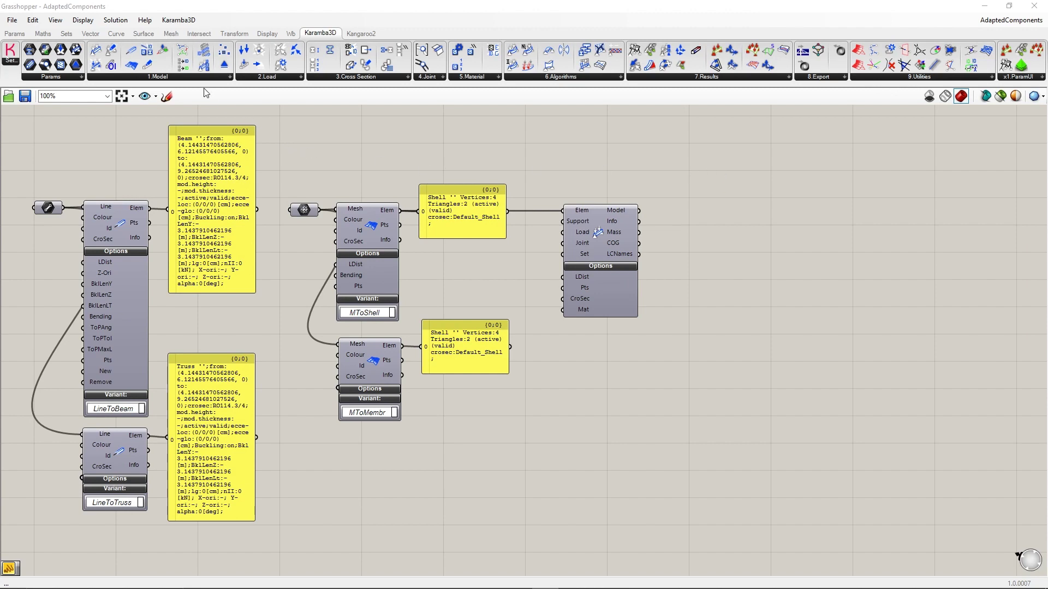
# Hide the ParametricUI components and the WIP components of Karamba3D
pyautogui.click(180, 22)
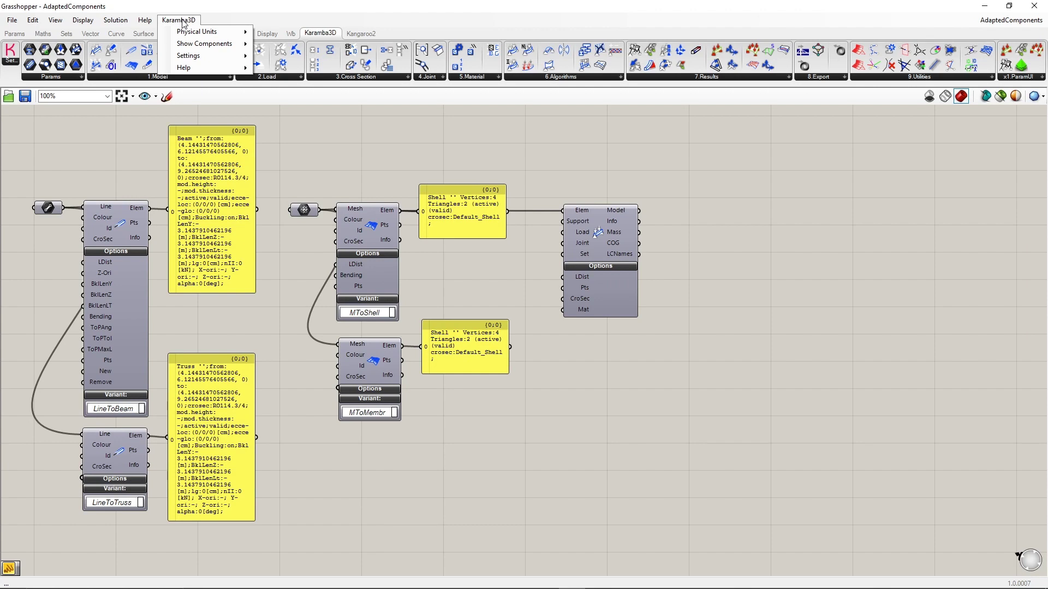
pyautogui.moveTo(188, 34)
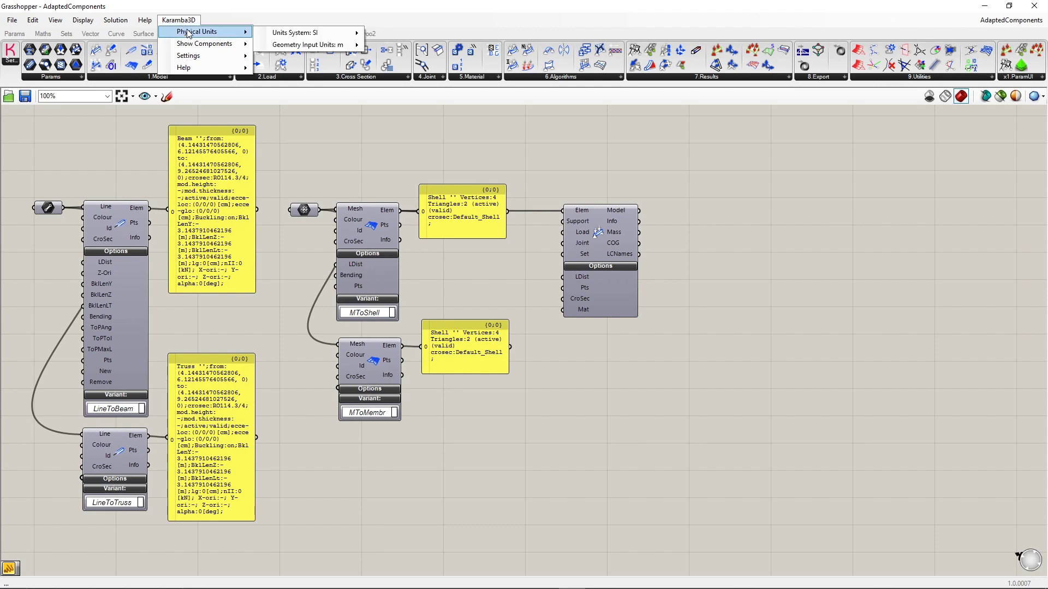
pyautogui.moveTo(280, 36)
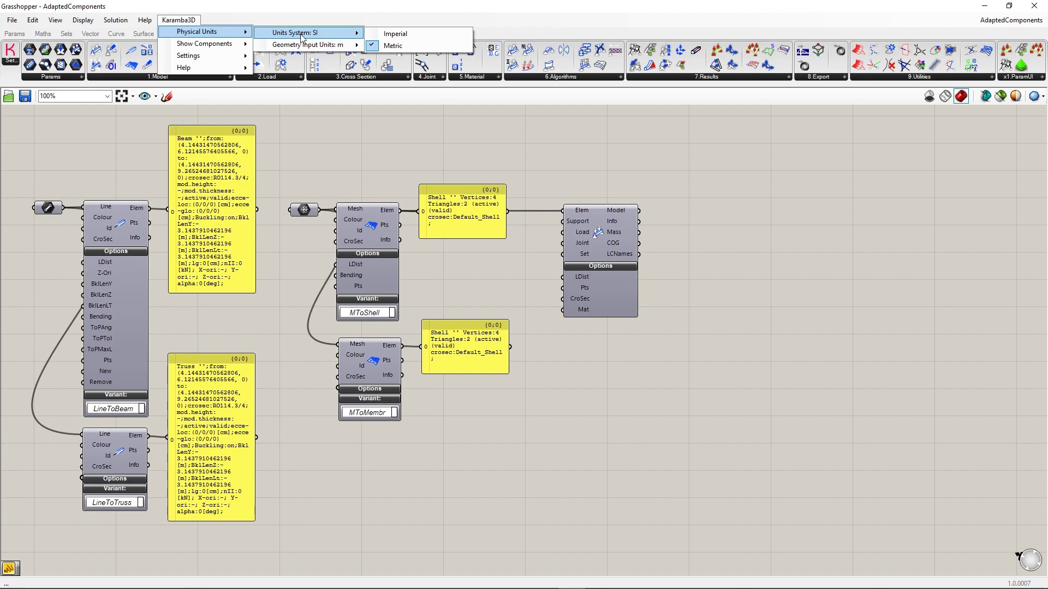
pyautogui.moveTo(304, 48)
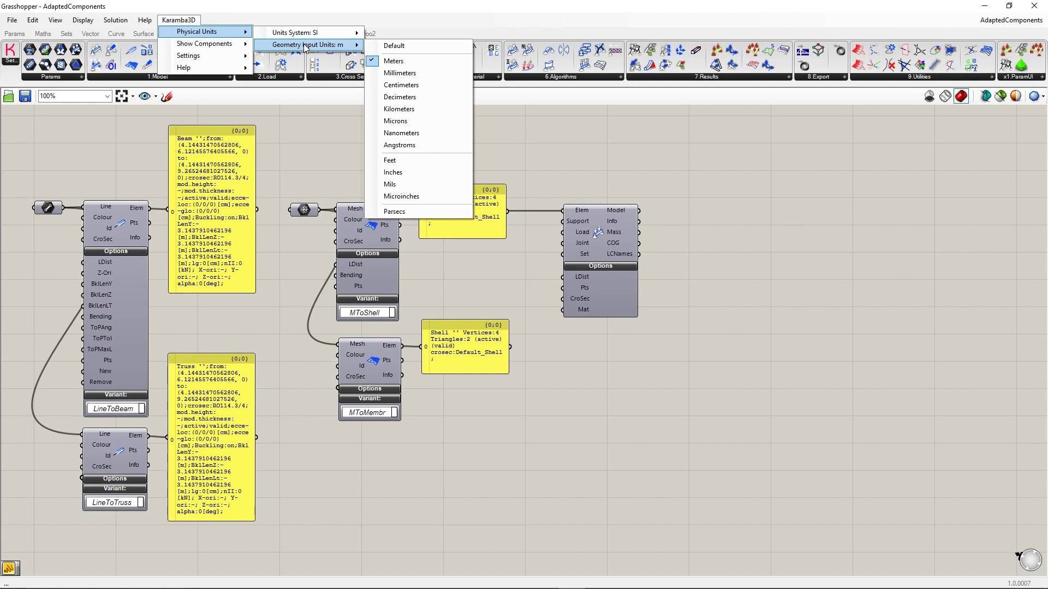
pyautogui.moveTo(247, 44)
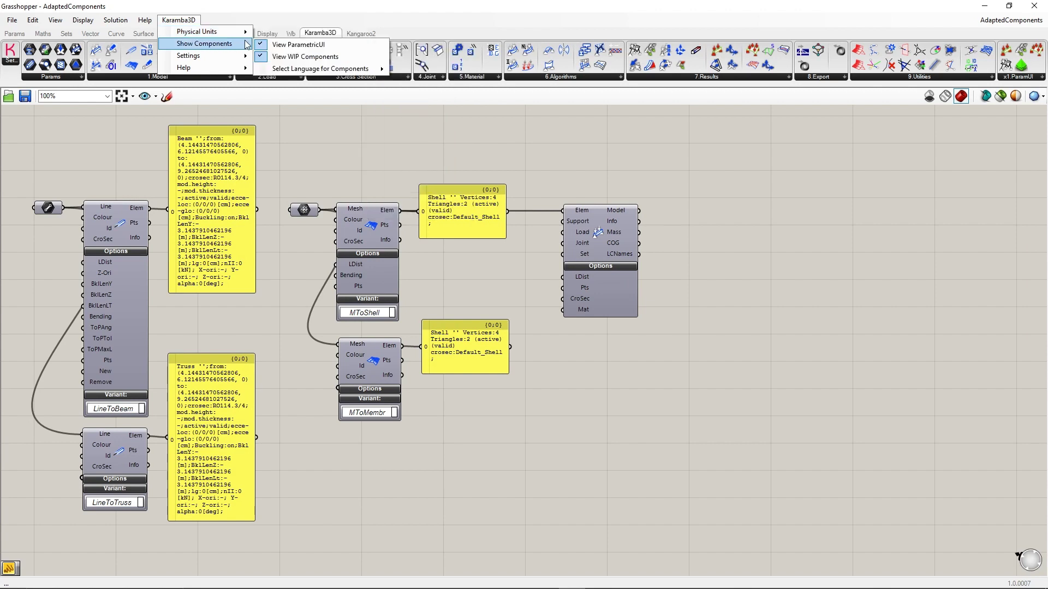
pyautogui.click(304, 48)
pyautogui.click(178, 20)
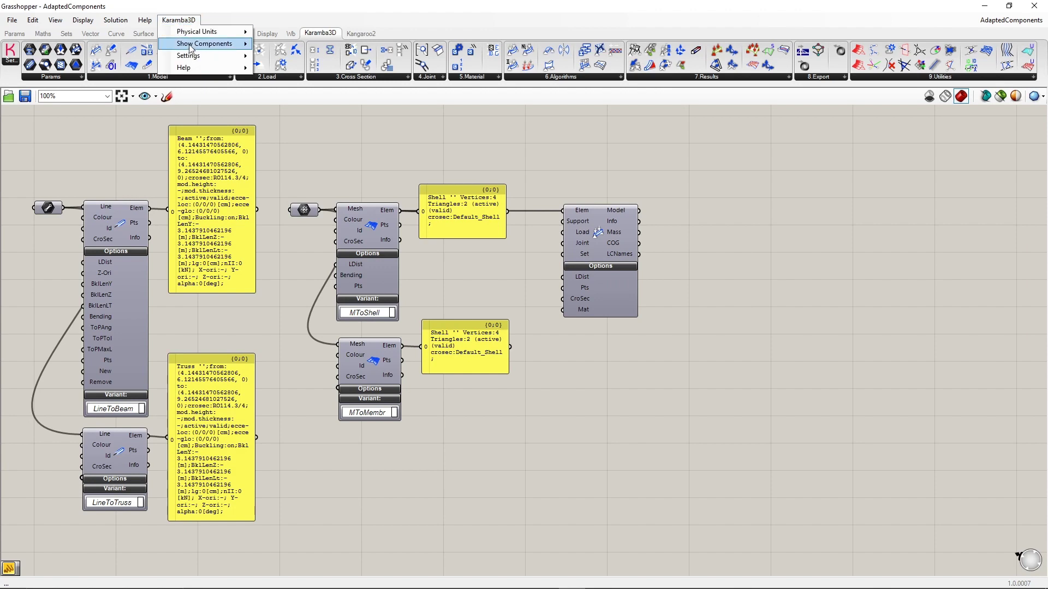
pyautogui.moveTo(213, 34)
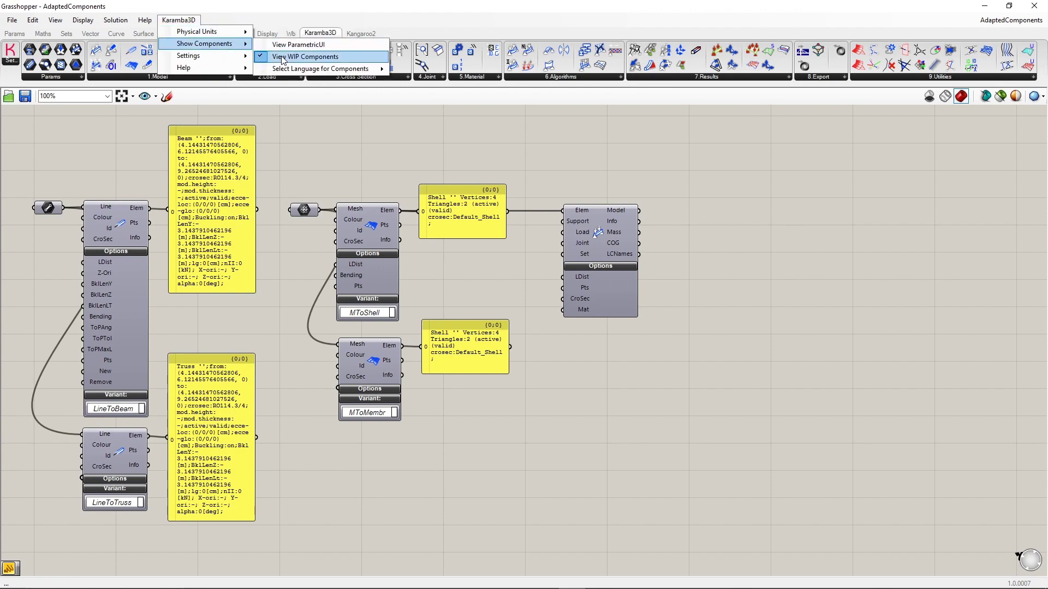
pyautogui.click(270, 56)
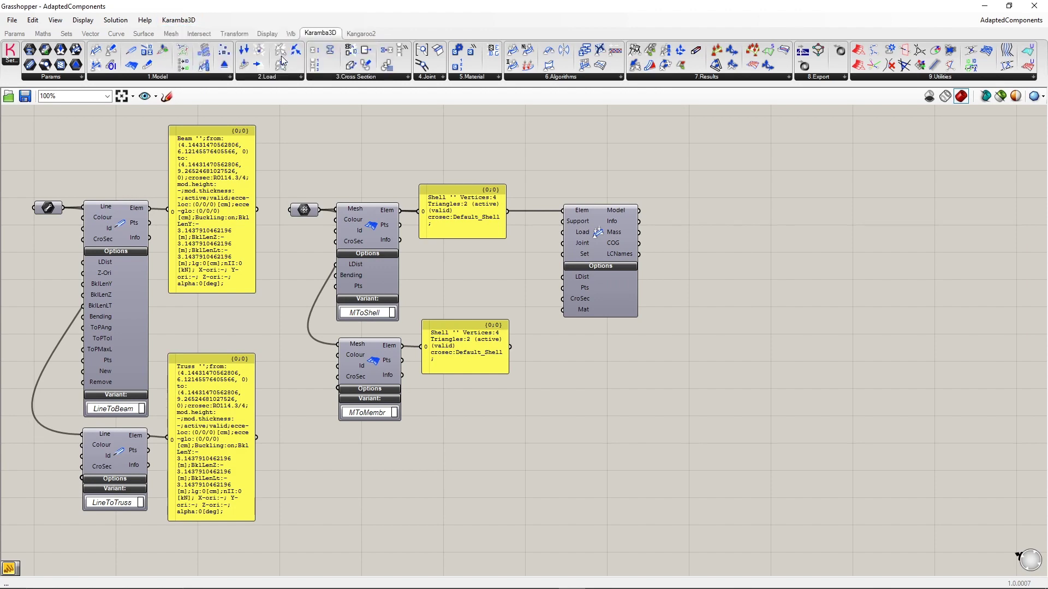
# Switch the language of the Karamba3D components to Español (Spanish)
pyautogui.click(191, 22)
pyautogui.moveTo(205, 46)
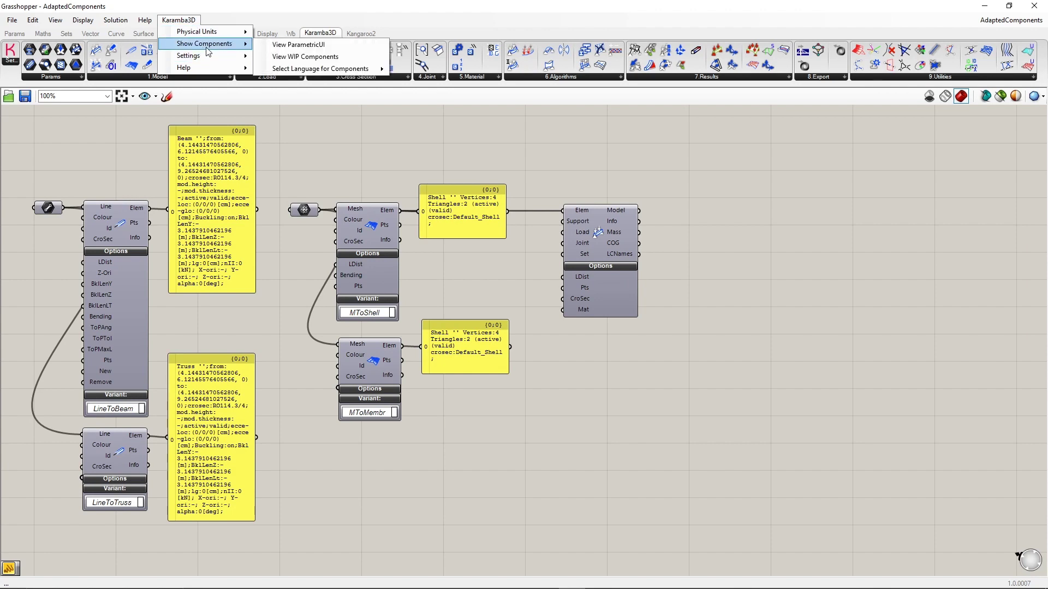
pyautogui.moveTo(284, 71)
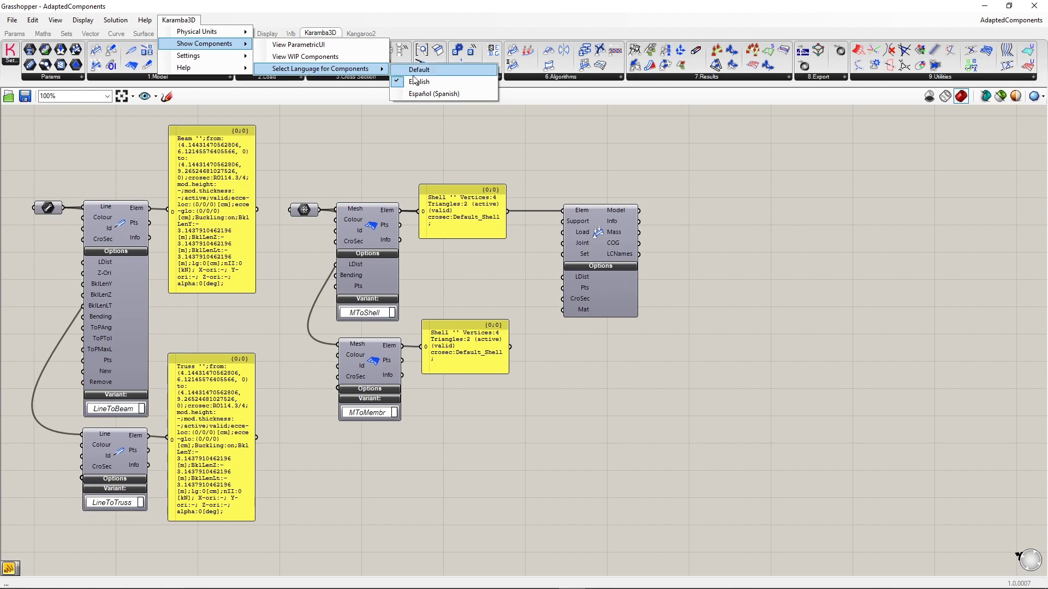
pyautogui.click(414, 93)
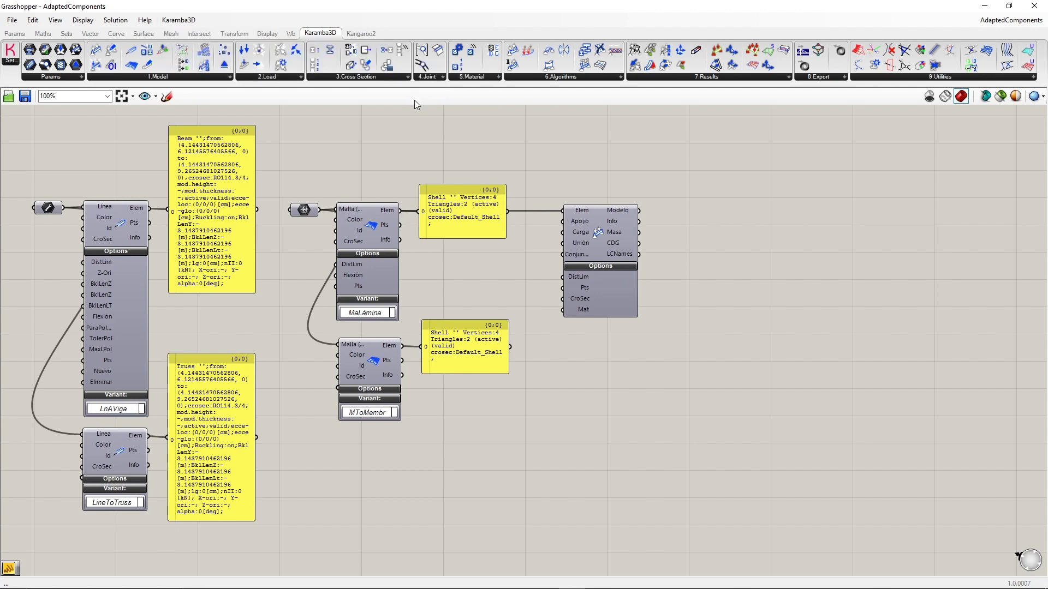
pyautogui.moveTo(357, 209)
# Set the Karamba3D component language to Default and view the available user settings options
pyautogui.click(178, 20)
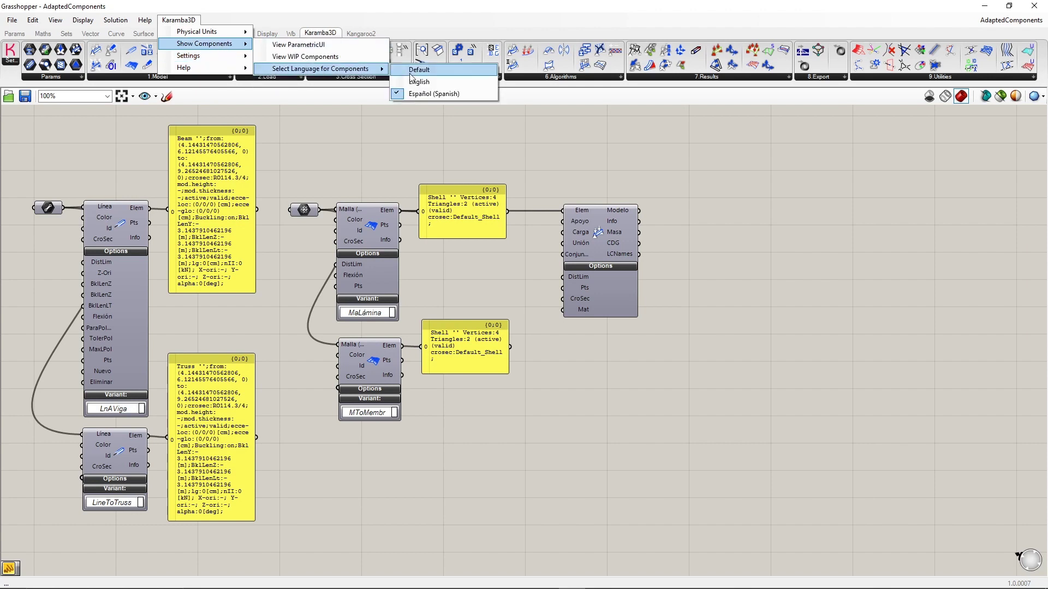
pyautogui.click(421, 69)
pyautogui.click(186, 24)
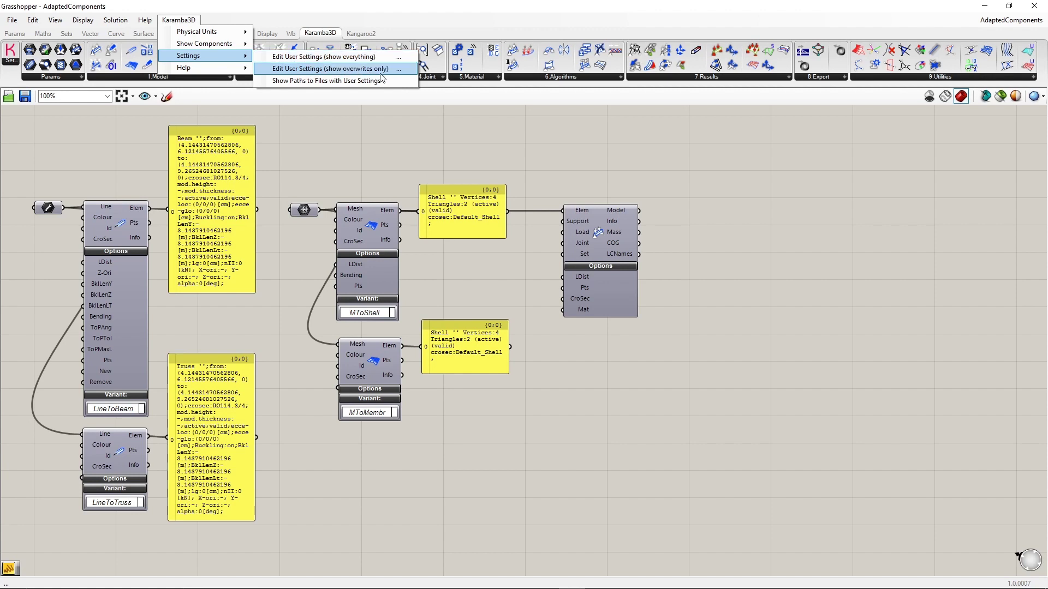
pyautogui.moveTo(235, 71)
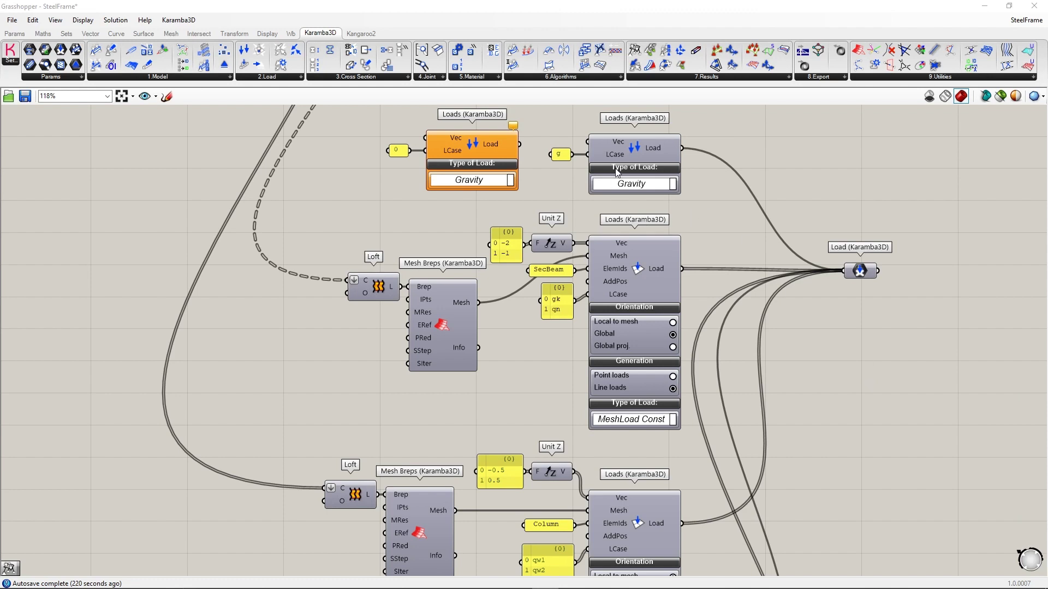
# Choose Small Disp.Th.II as the calculation type in the Load Case Combination Settings for SLS and ULS
pyautogui.moveTo(618, 155)
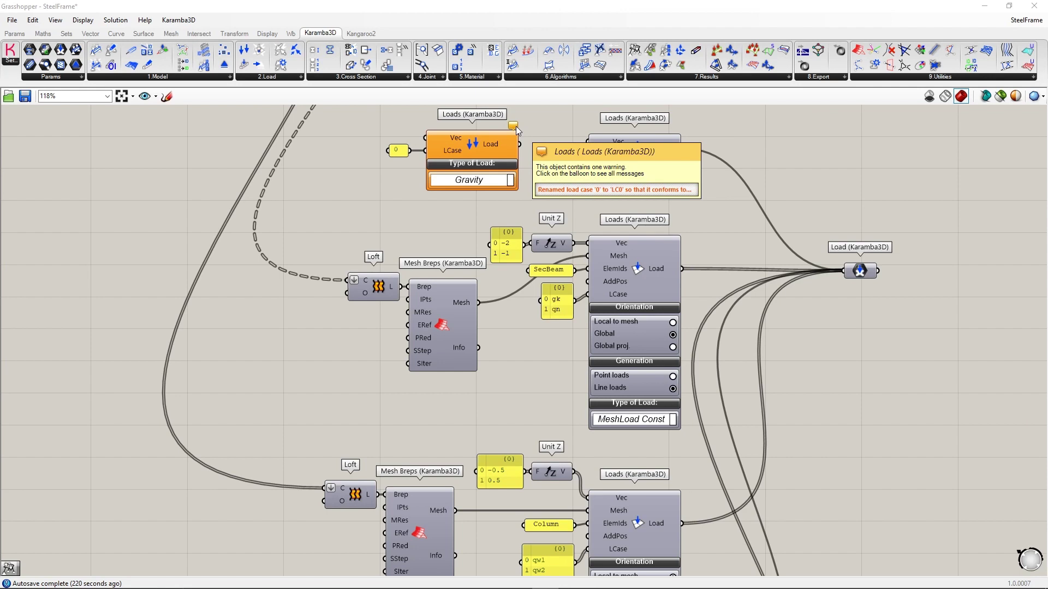
pyautogui.moveTo(516, 127)
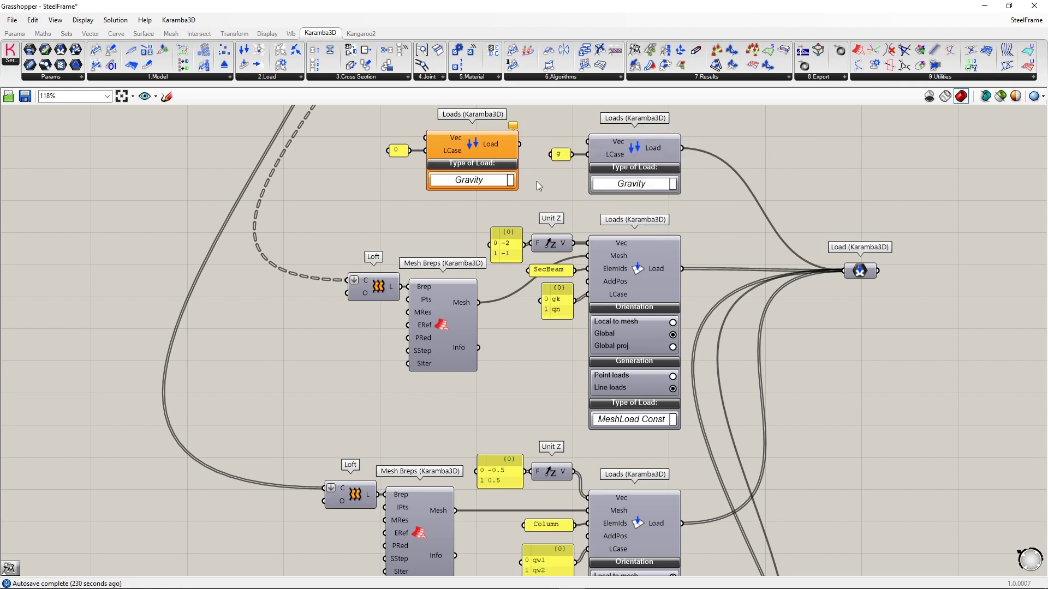
pyautogui.moveTo(545, 347); pyautogui.dragTo(537, 108, button='right')
pyautogui.moveTo(510, 365); pyautogui.dragTo(504, 191, button='right')
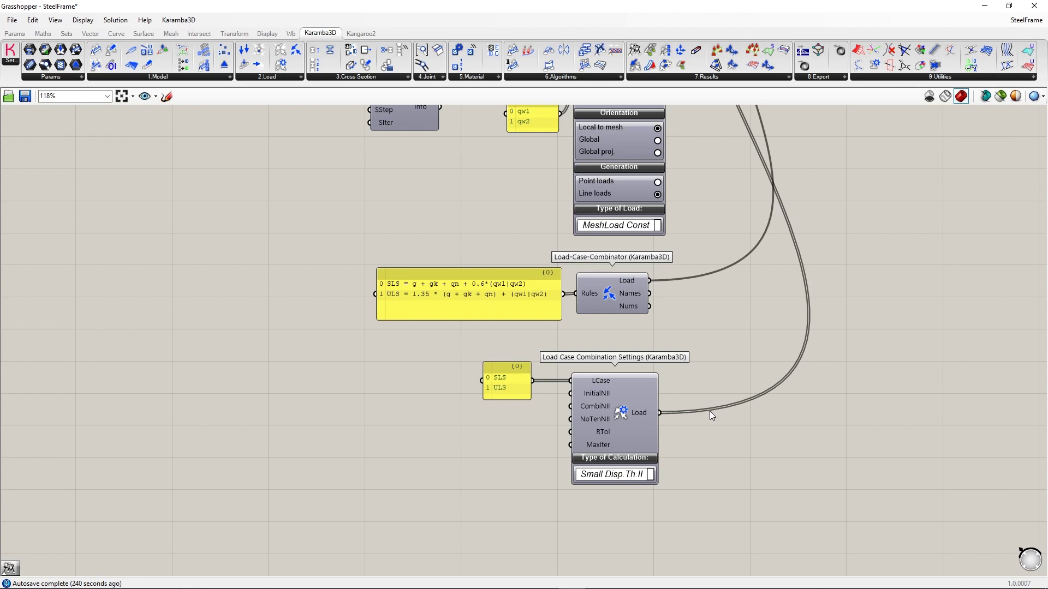
pyautogui.click(650, 474)
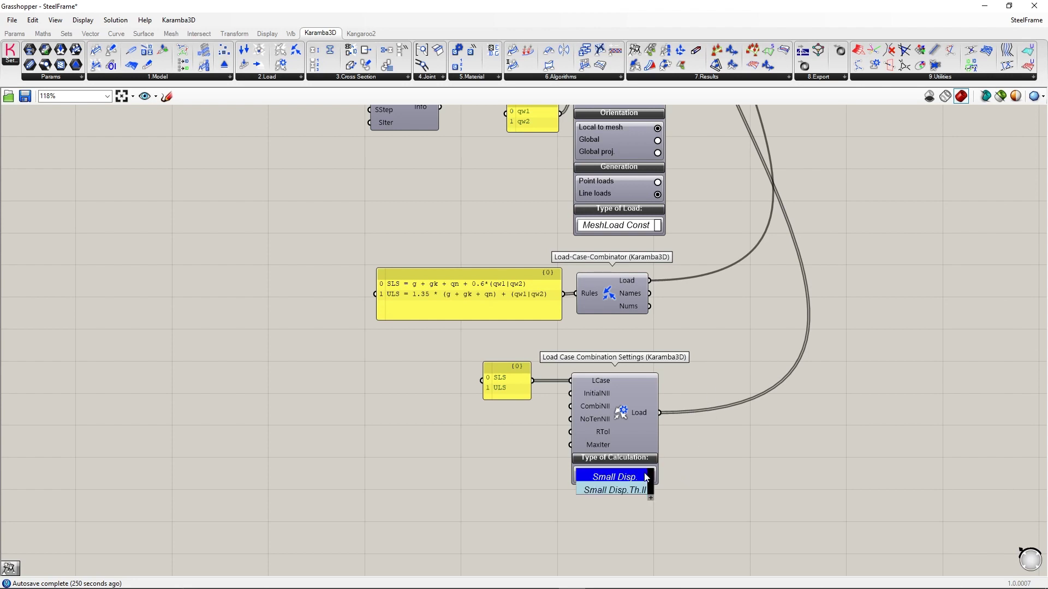
pyautogui.click(633, 490)
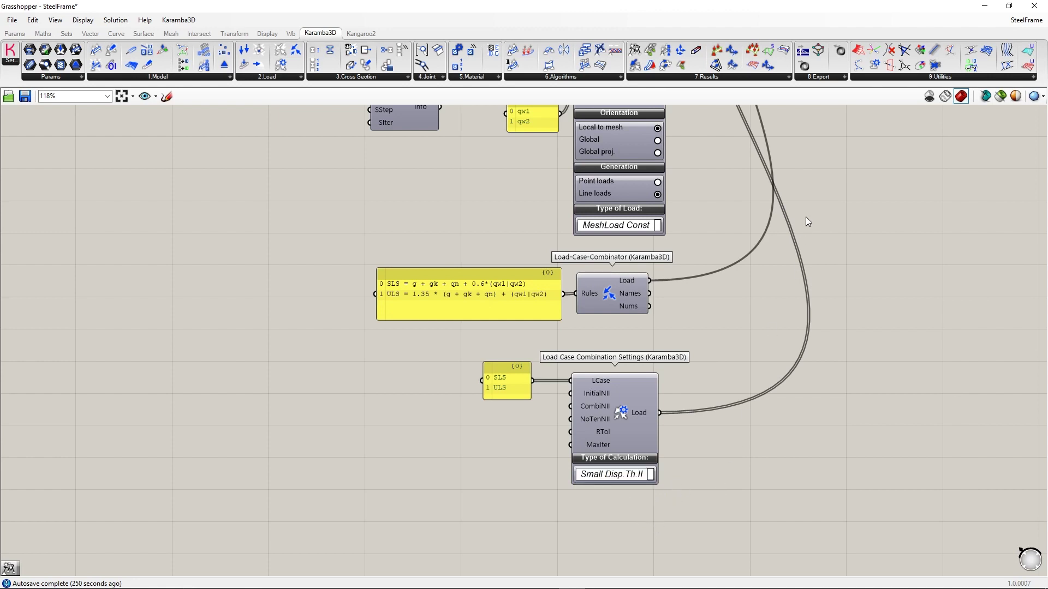
# Add a panel beside the Optimize Cross Section component and connect the MaxDispView output to it
pyautogui.moveTo(865, 190); pyautogui.dragTo(729, 398, button='right')
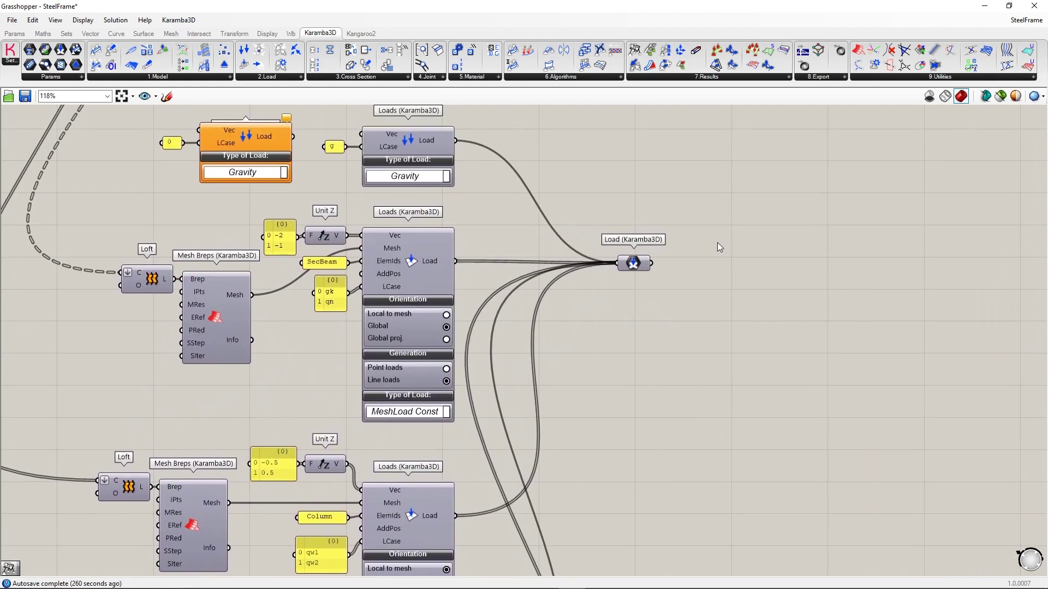
pyautogui.moveTo(725, 214); pyautogui.dragTo(408, 299, button='right')
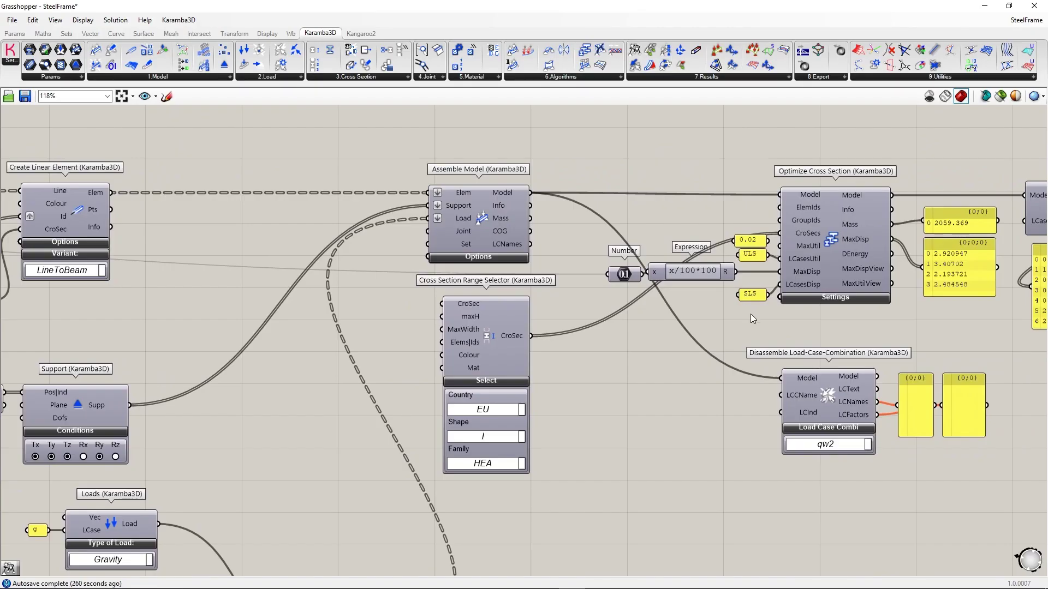
pyautogui.moveTo(751, 313); pyautogui.dragTo(523, 318, button='right')
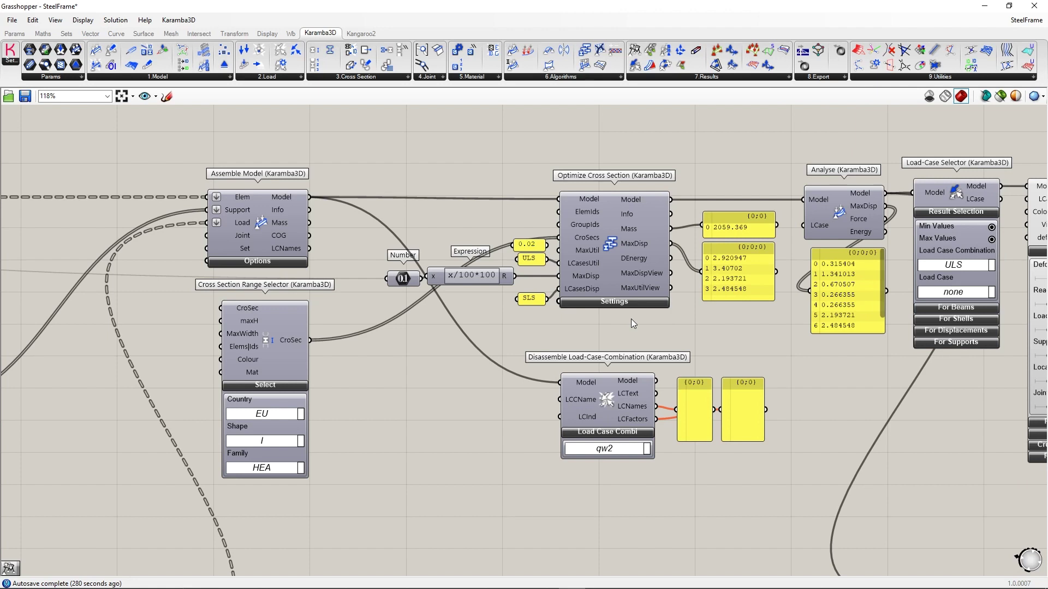
pyautogui.doubleClick(717, 326)
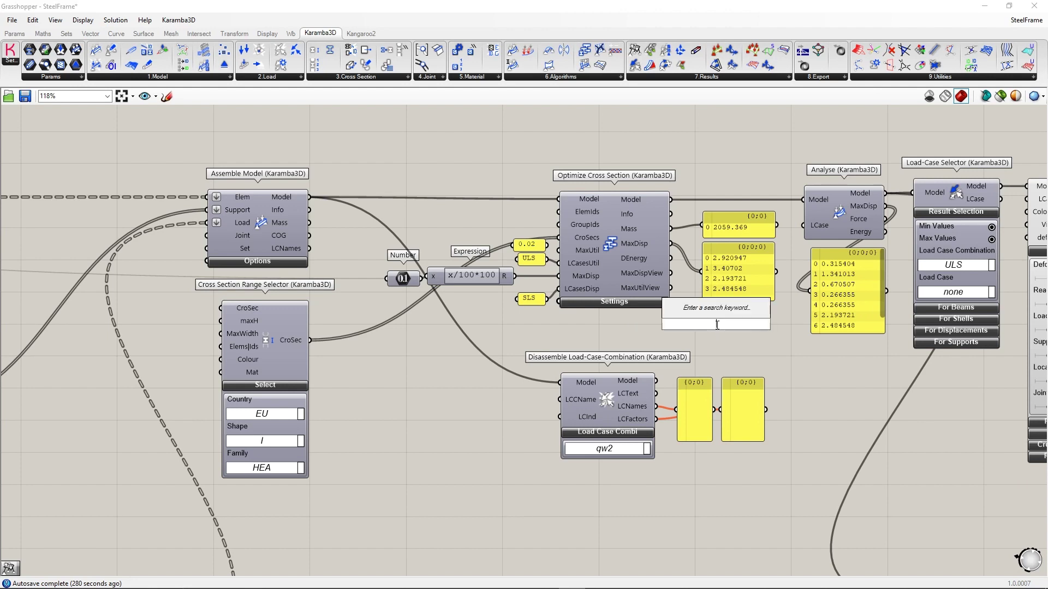
pyautogui.write('//')
pyautogui.press('Return')
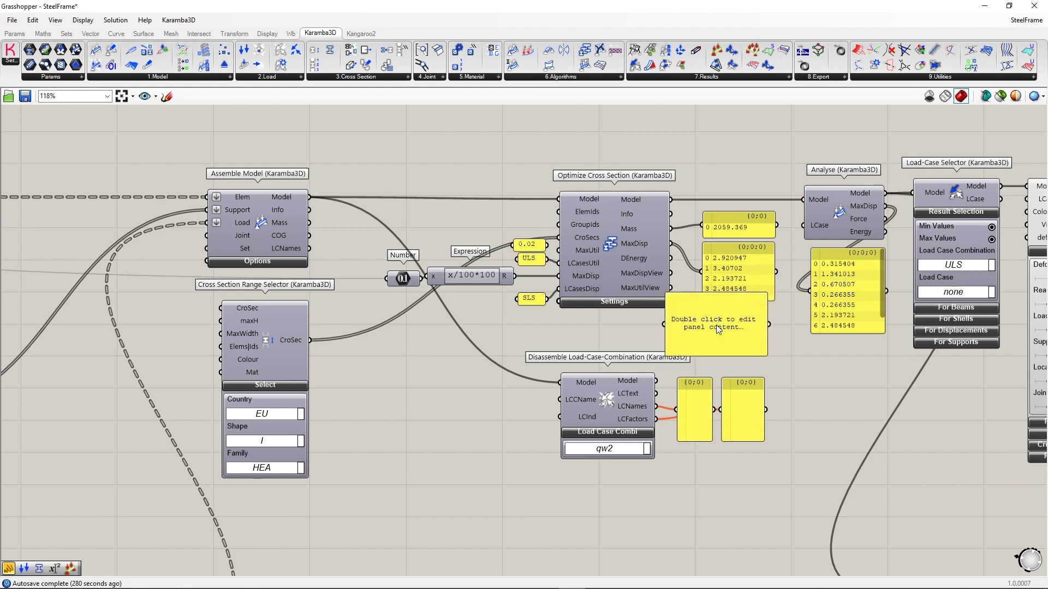
pyautogui.moveTo(670, 273); pyautogui.dragTo(743, 338)
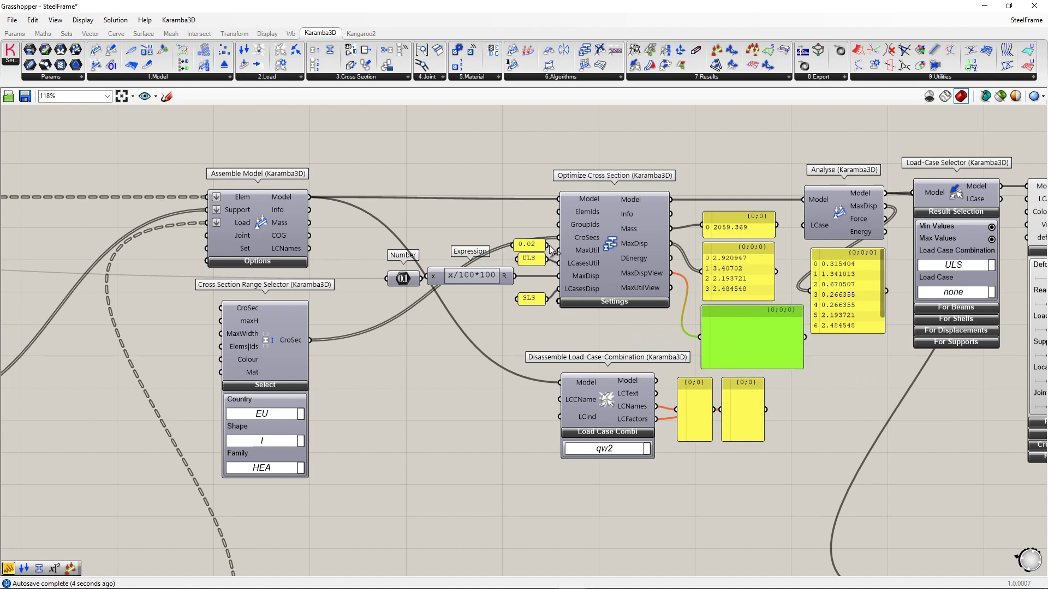
# Connect the 0.02 panel to the optimizer's MaxUtil input and its MaxDispView output to the View input of Model View
pyautogui.moveTo(557, 252); pyautogui.dragTo(558, 250)
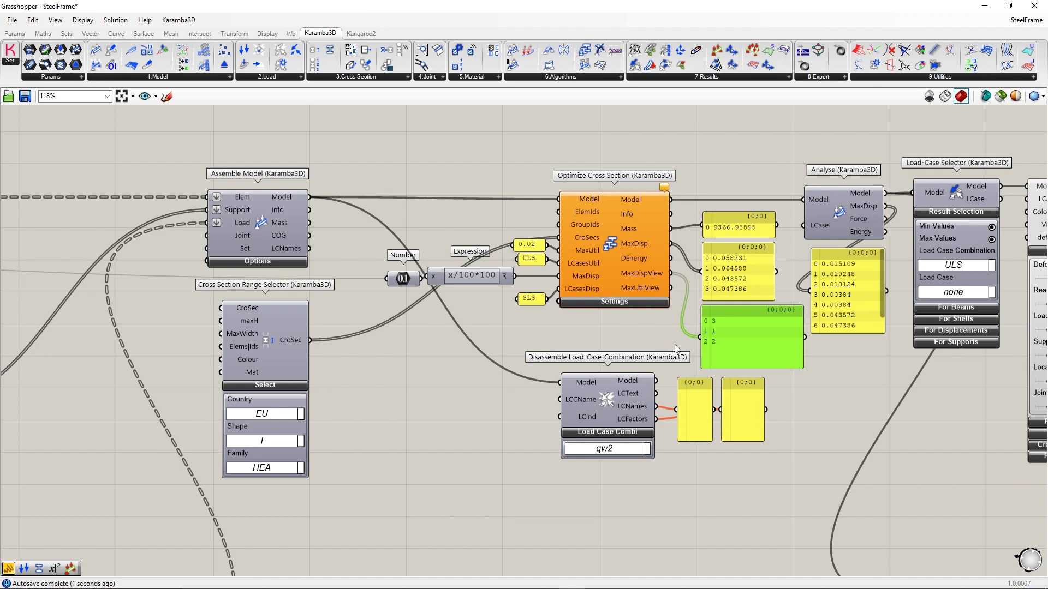
pyautogui.moveTo(666, 331); pyautogui.dragTo(571, 337, button='right')
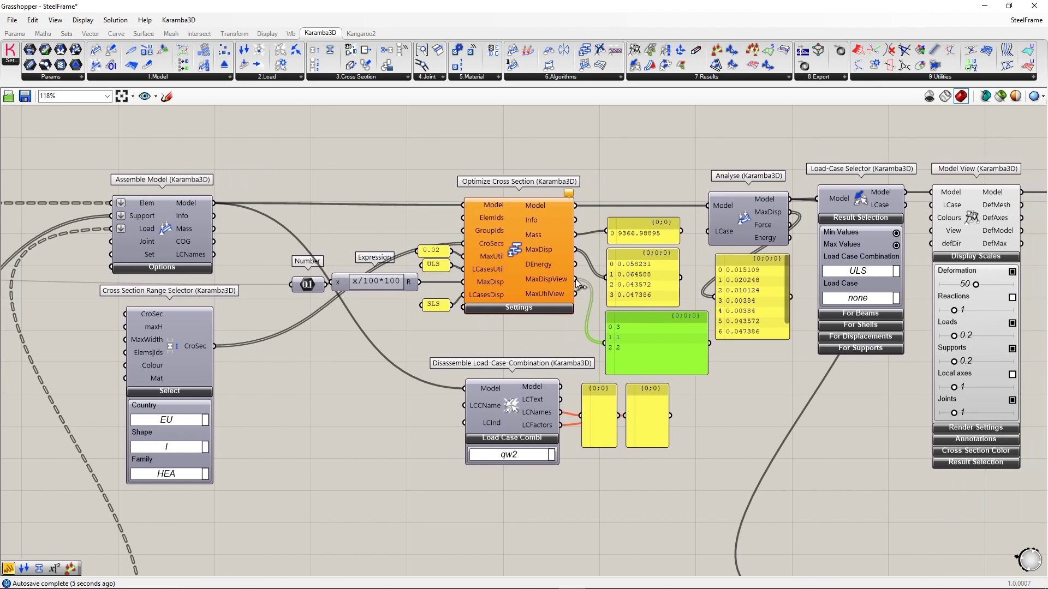
pyautogui.moveTo(930, 230); pyautogui.dragTo(576, 294)
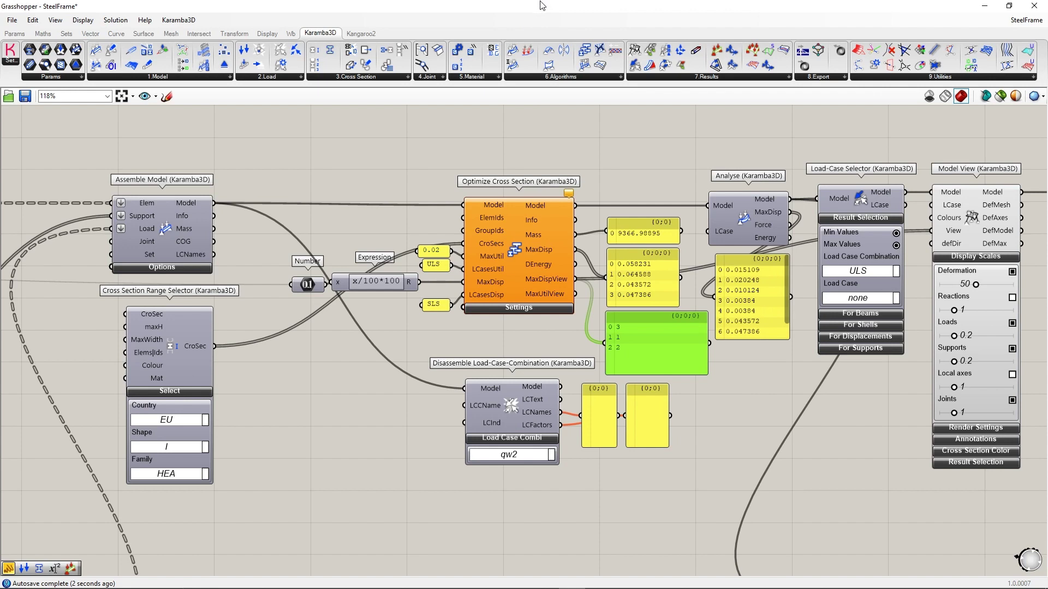
# Show the Rhino viewport beside the definition and set the Load-Case Selector's load case combination to SLS
pyautogui.click(1009, 6)
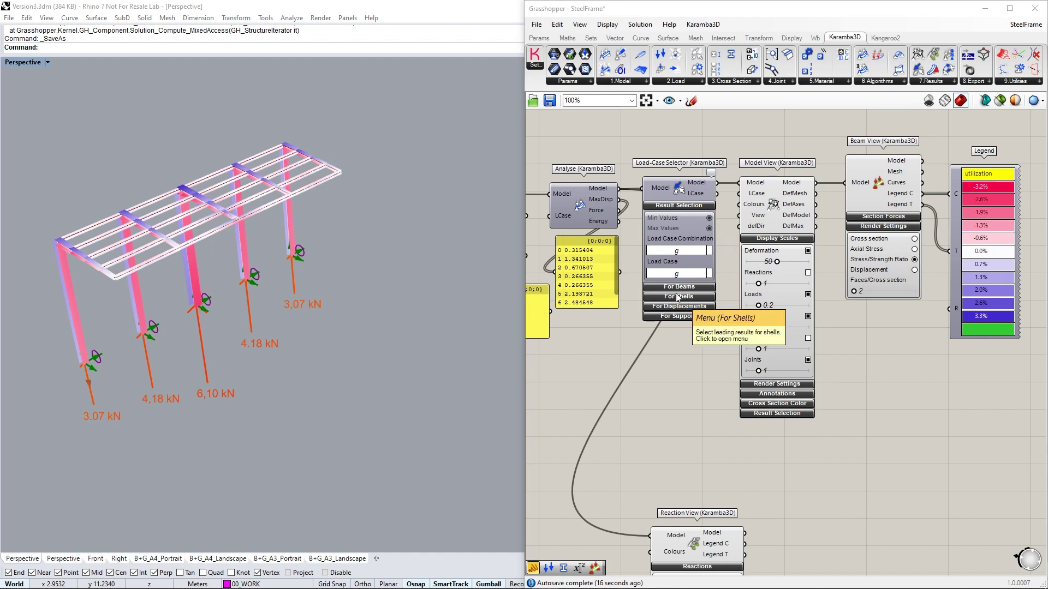
pyautogui.click(709, 255)
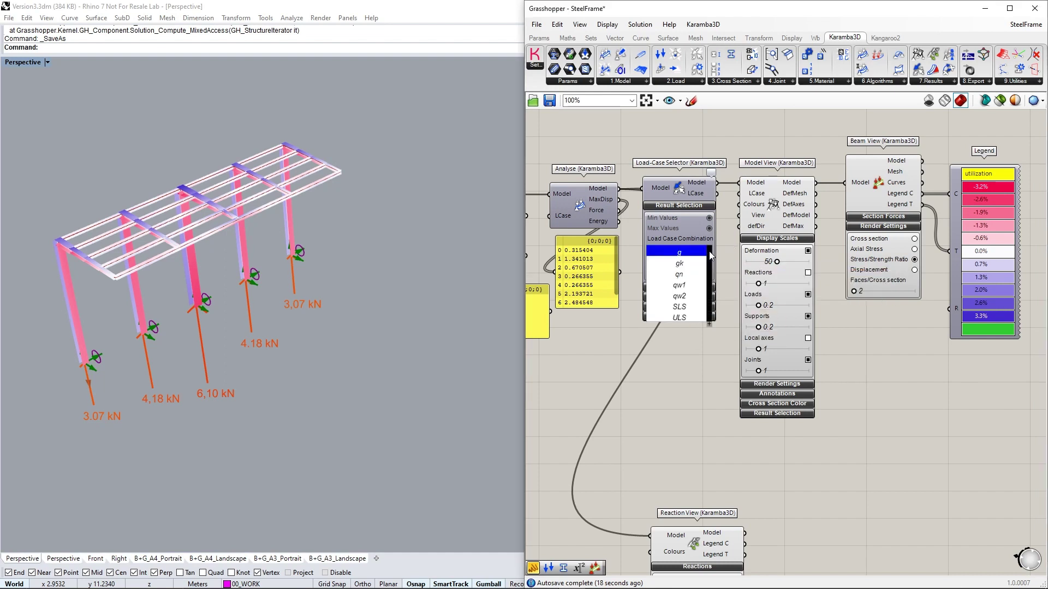
pyautogui.click(691, 312)
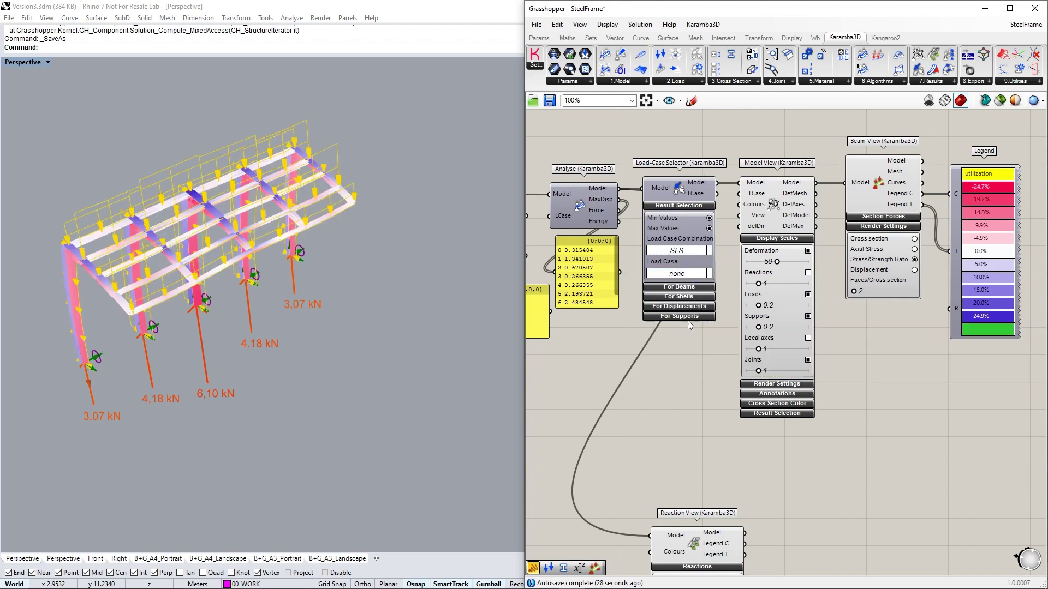
# Review the Load-Case Selector's load cases for SLS and expand its leading property options for beams and displacements
pyautogui.click(700, 277)
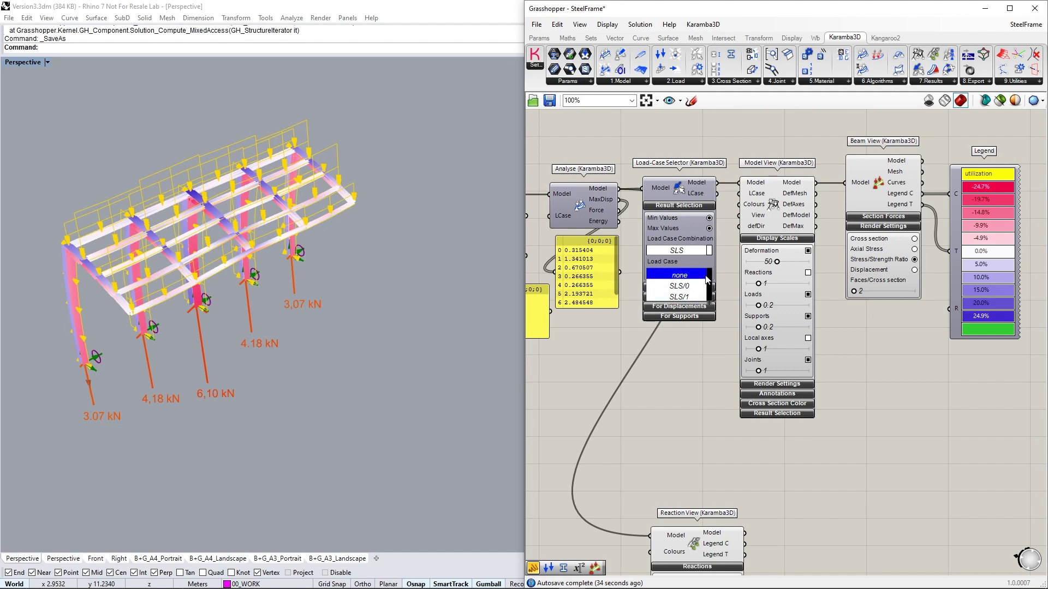
pyautogui.click(691, 223)
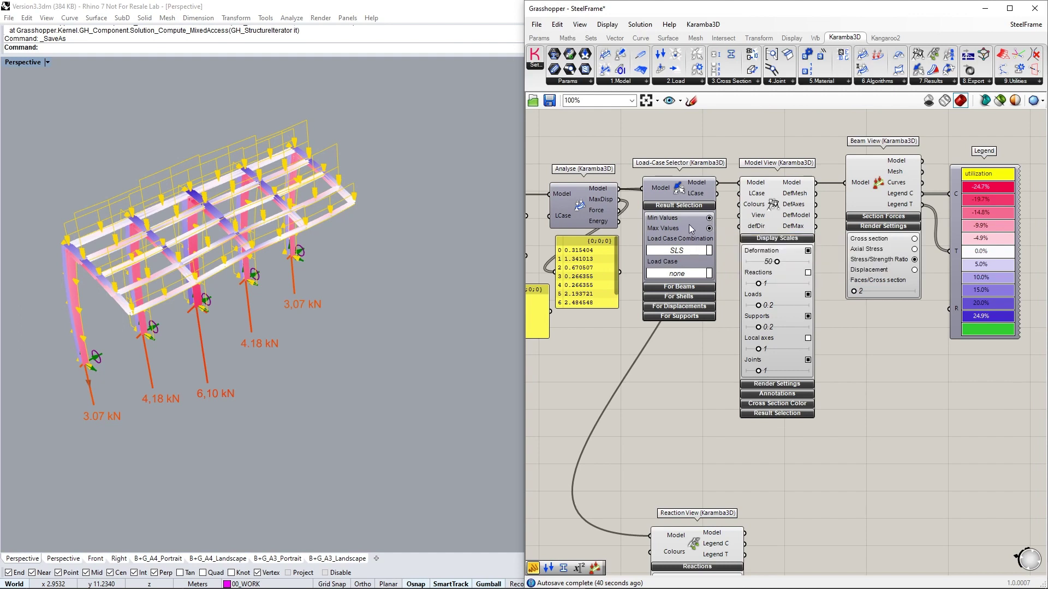
pyautogui.click(690, 287)
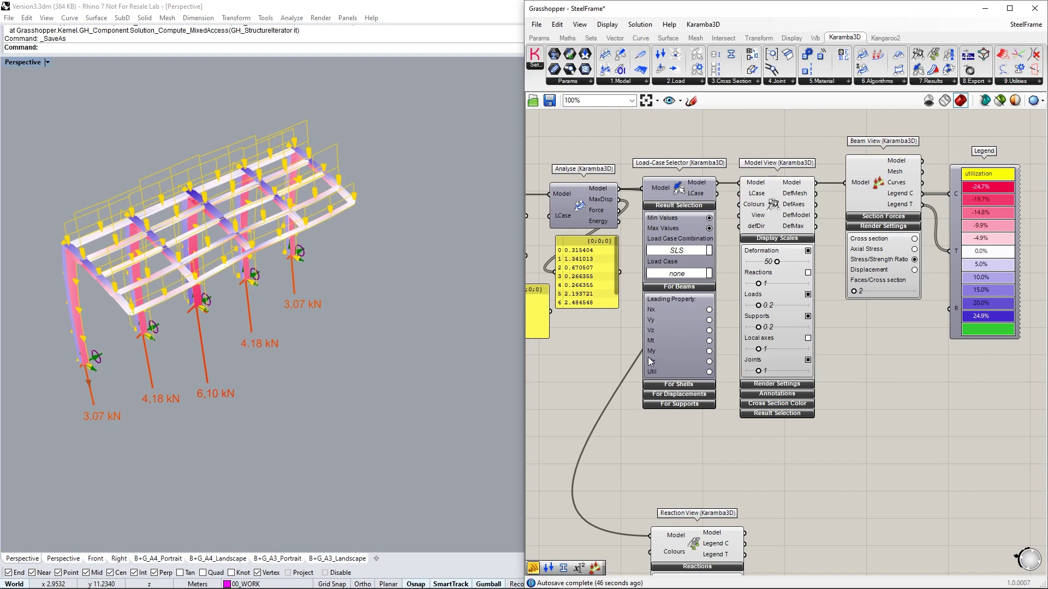
pyautogui.click(696, 404)
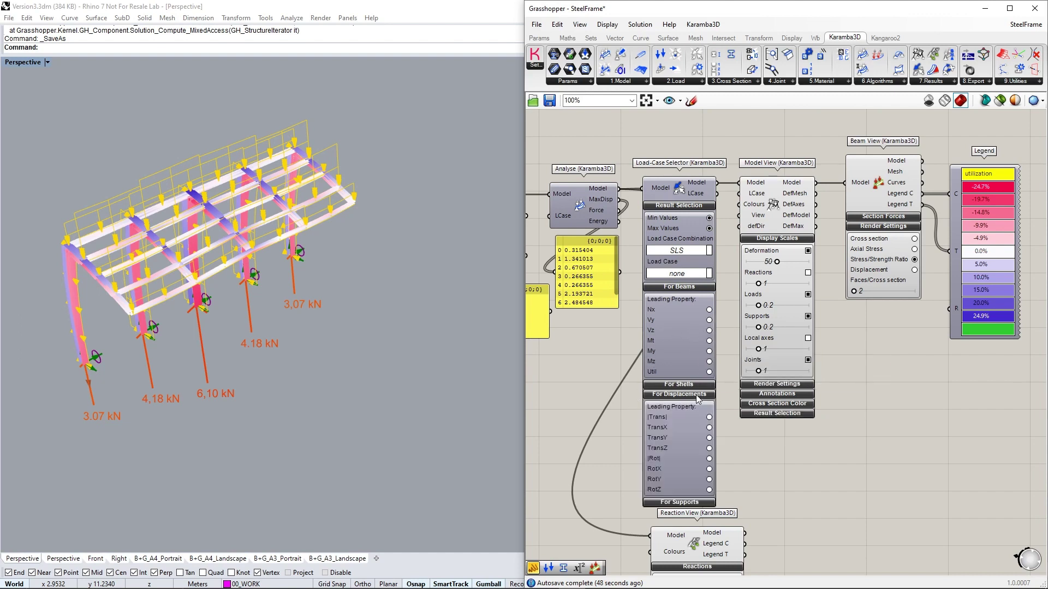
# Collapse the Load-Case Selector's displacement options and expand its leading property options for supports
pyautogui.click(698, 403)
pyautogui.click(698, 404)
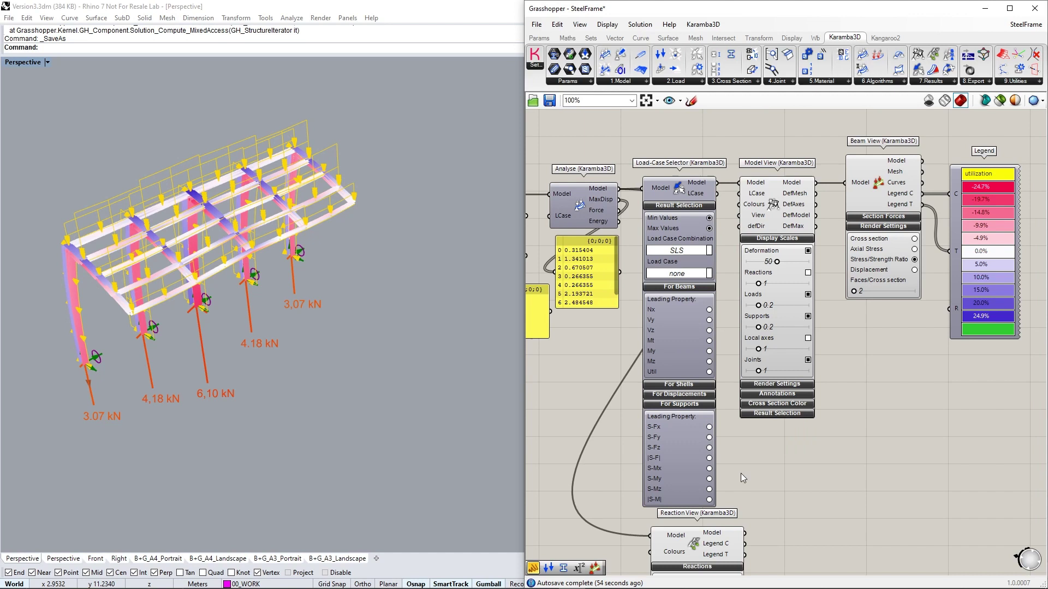
# Switch the Reaction View component's displayed reaction to Fy and on to My, and collapse its display scale settings
pyautogui.moveTo(745, 468); pyautogui.dragTo(722, 248, button='right')
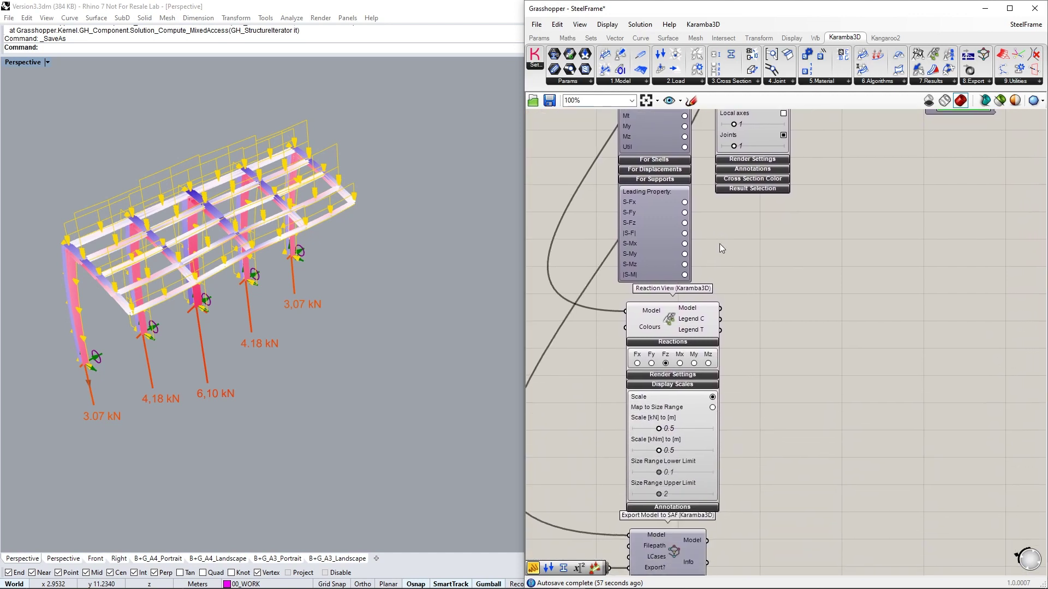
pyautogui.moveTo(754, 319); pyautogui.dragTo(775, 292, button='right')
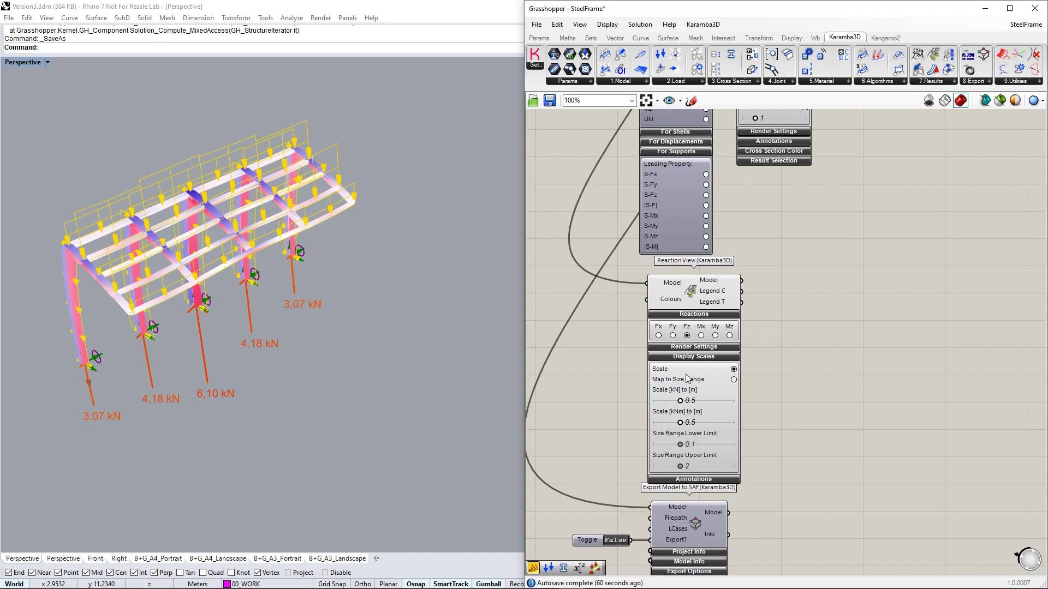
pyautogui.click(673, 336)
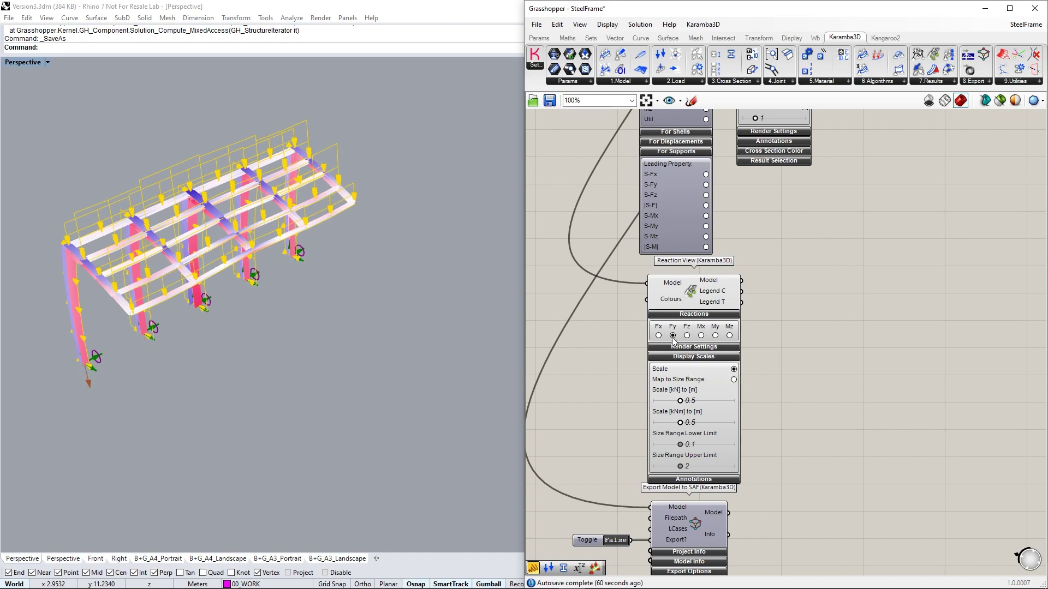
pyautogui.click(715, 336)
pyautogui.click(707, 358)
# Locate the Export Model to SAF component and examine the exported Karamba3DModel.xlsx in the SCIA AutoConverter SAF viewer
pyautogui.moveTo(699, 418); pyautogui.dragTo(685, 218, button='right')
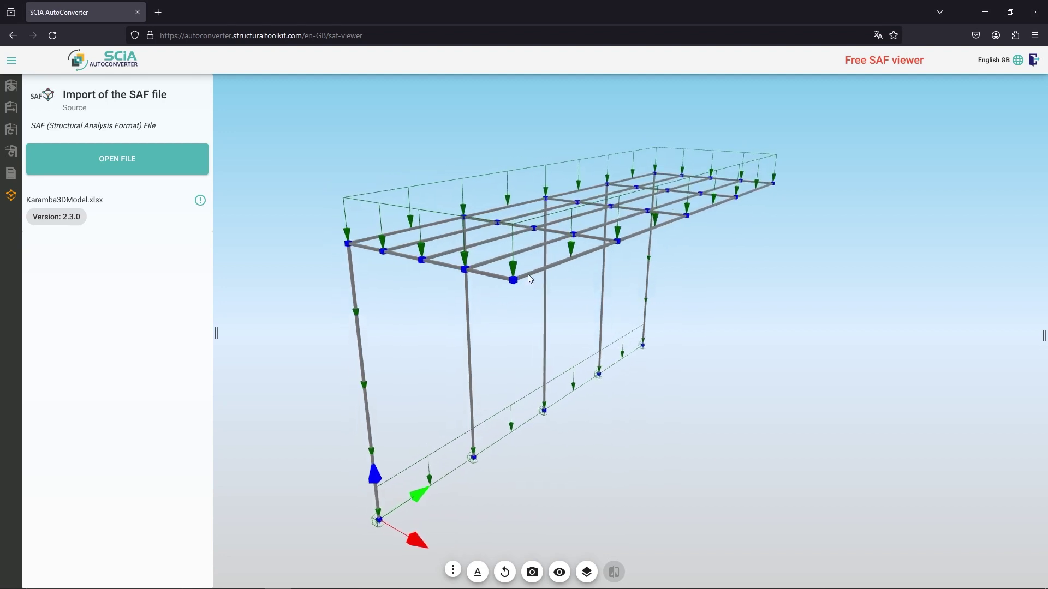
pyautogui.click(529, 275)
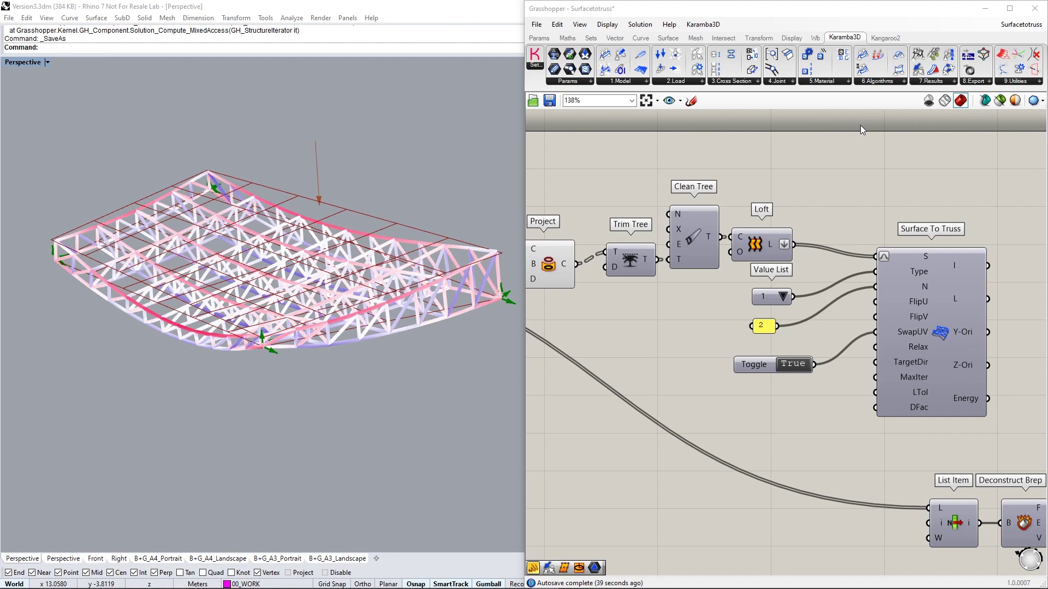
# In the Surfacetotruss definition, set the value list feeding the truss Type to 2 and select the Surface To Truss component
pyautogui.click(783, 296)
pyautogui.click(801, 316)
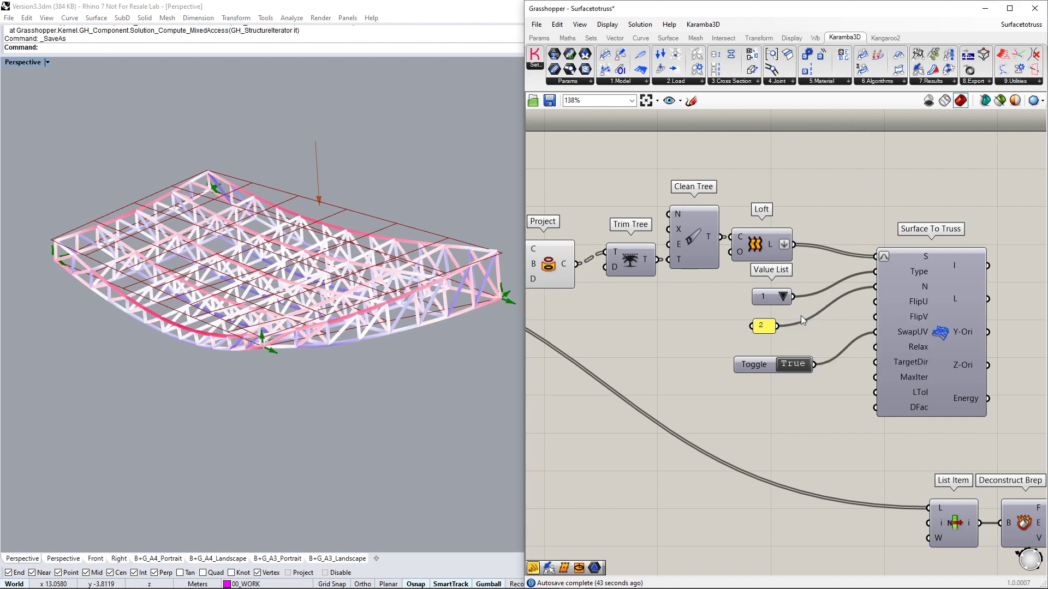
pyautogui.click(788, 301)
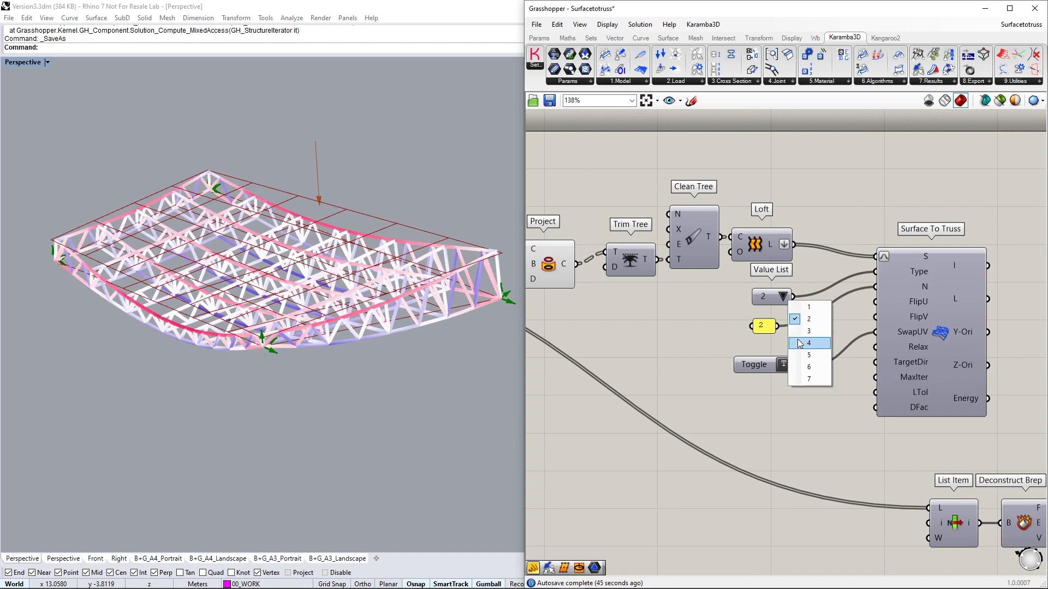
pyautogui.click(910, 274)
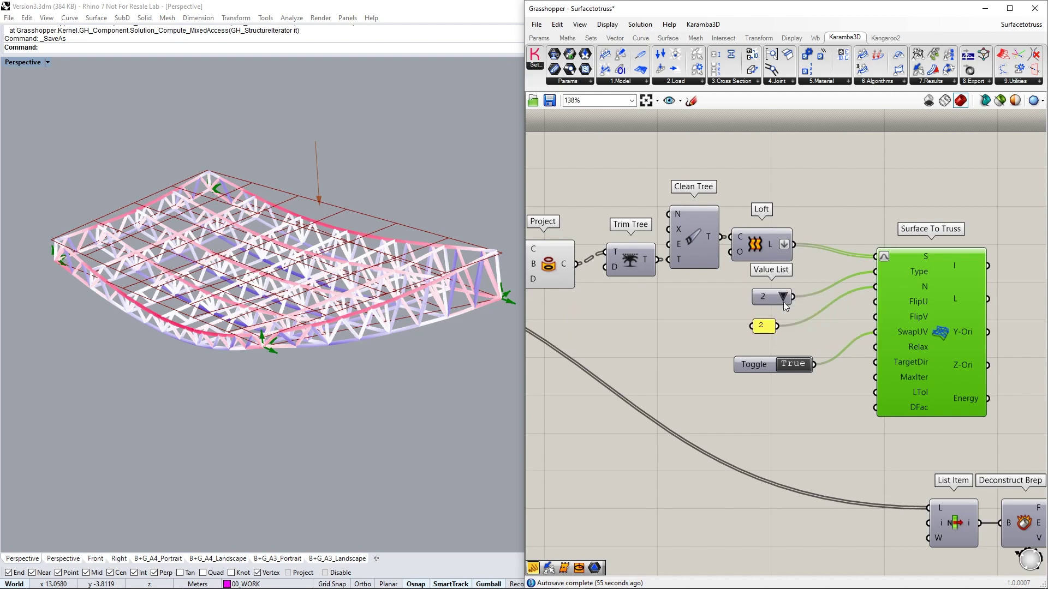
# Step the Surface To Truss Type value list through 3, 4, 5 and 6, ending on 7
pyautogui.click(783, 297)
pyautogui.click(789, 332)
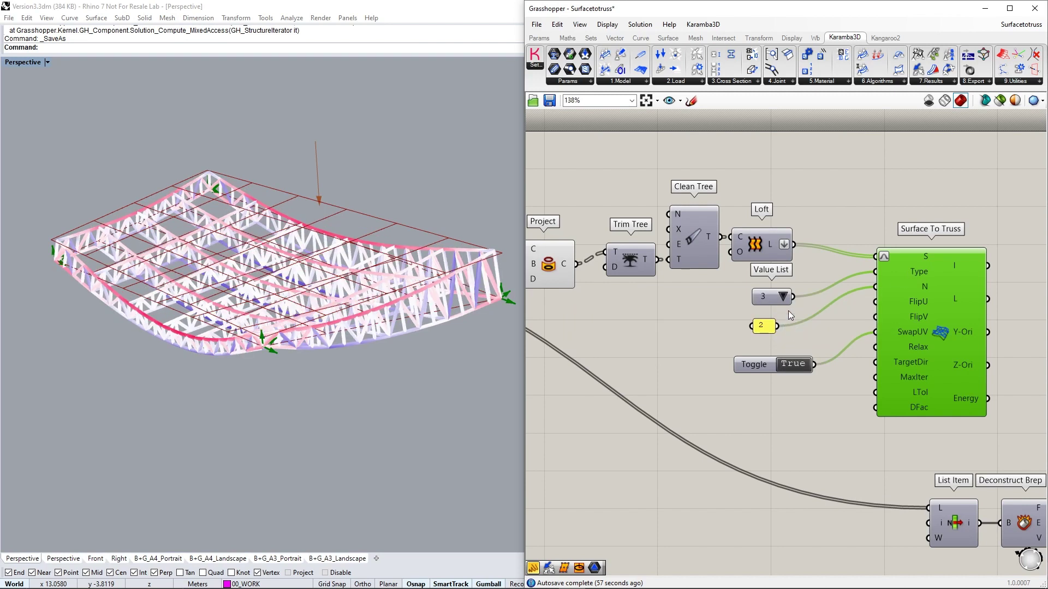
pyautogui.click(785, 297)
pyautogui.click(789, 347)
pyautogui.click(786, 298)
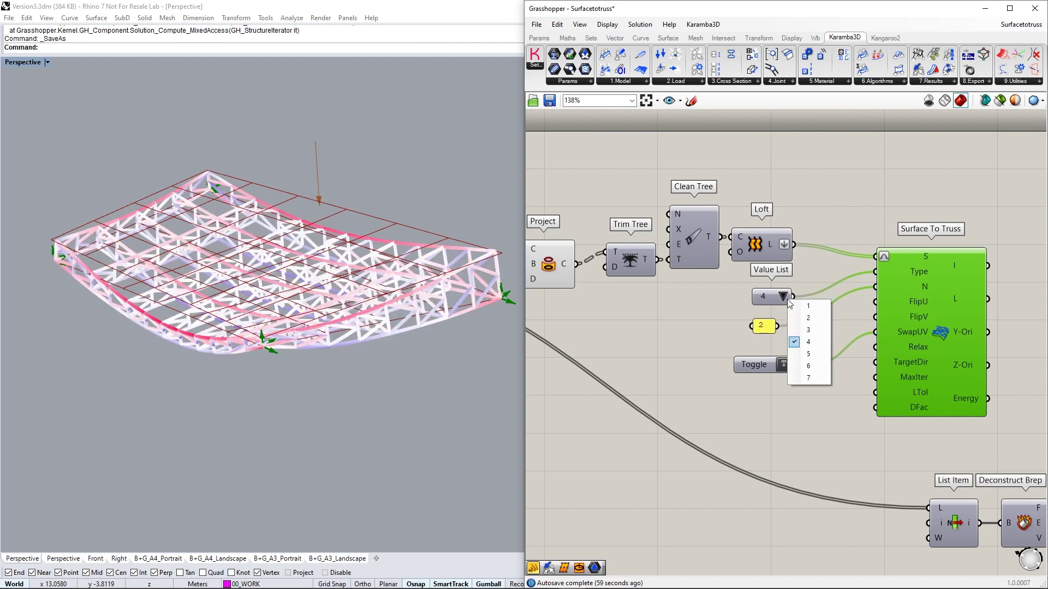
pyautogui.click(796, 358)
pyautogui.click(786, 296)
pyautogui.click(804, 371)
pyautogui.click(785, 296)
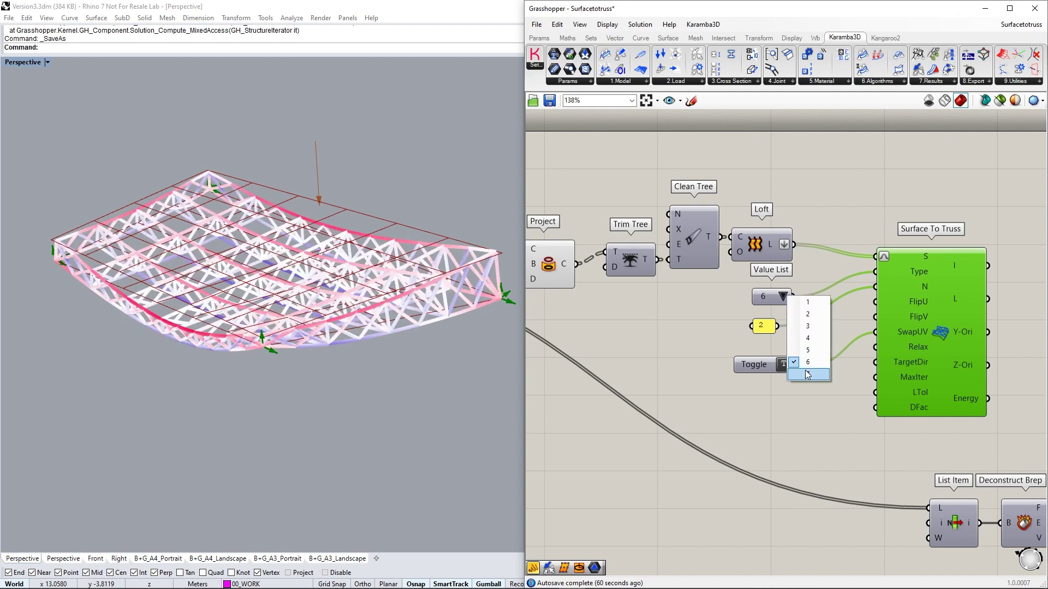
pyautogui.click(799, 369)
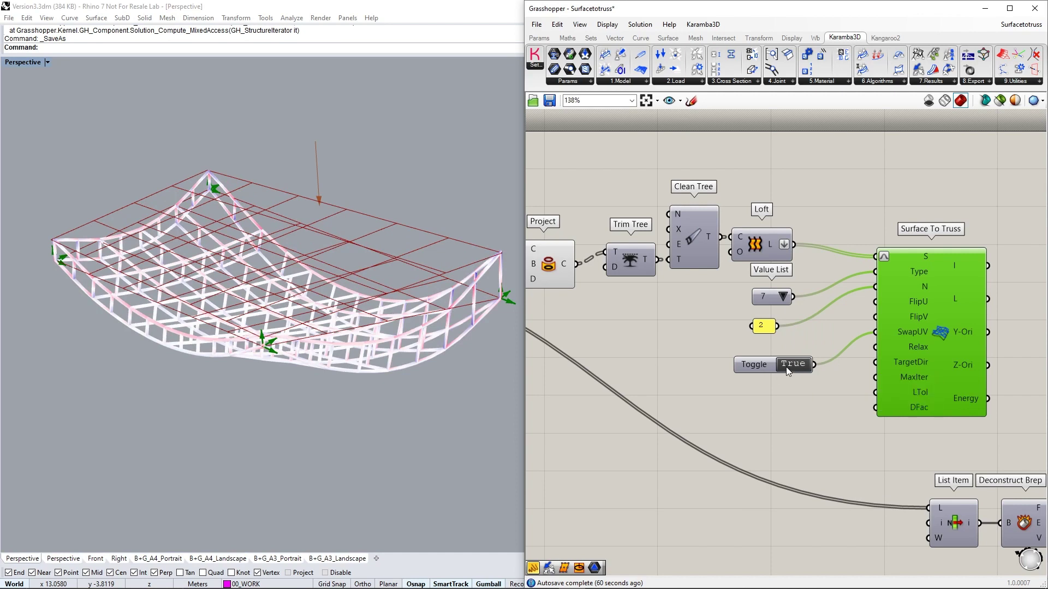
# Switch the SwapUV toggle of Surface To Truss to False and back to True to compare the truss directions
pyautogui.doubleClick(786, 366)
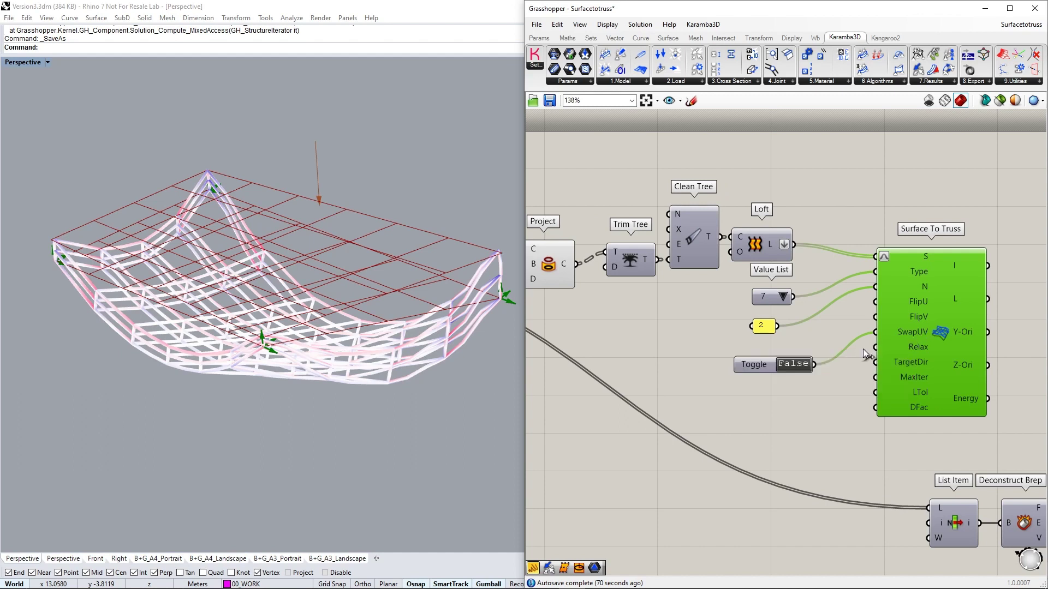
pyautogui.doubleClick(796, 369)
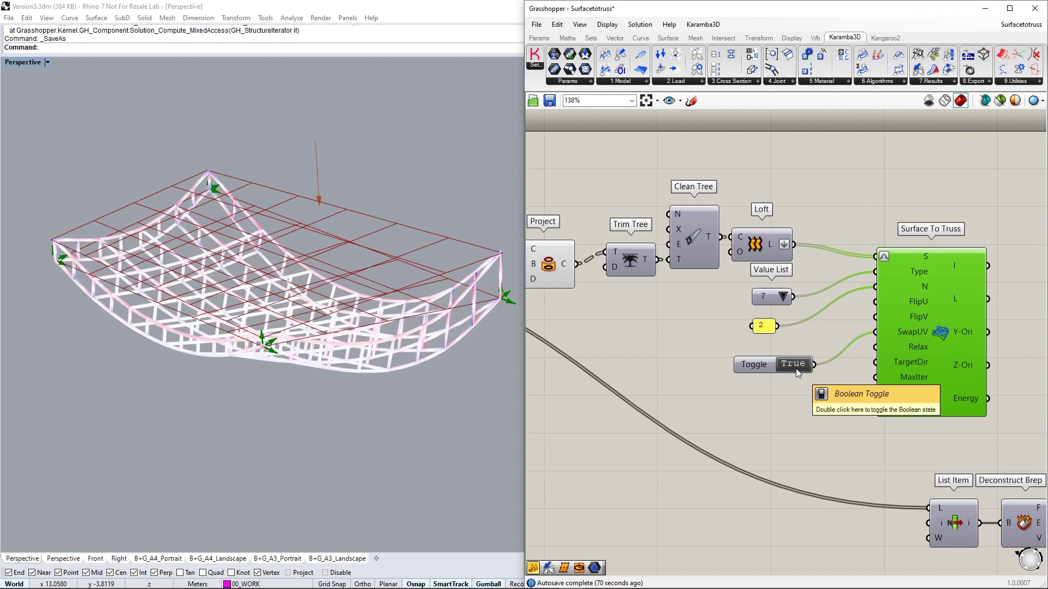